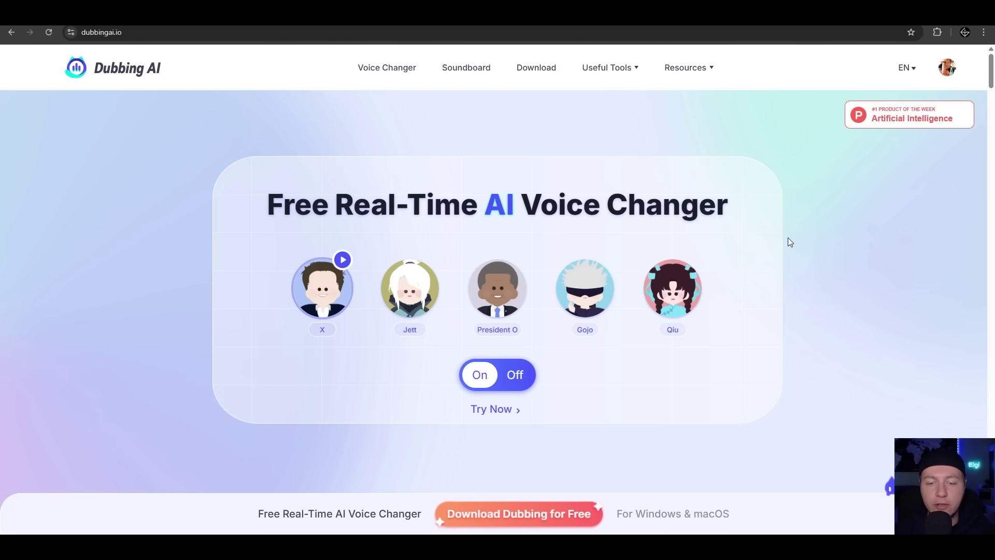
Step: Record a 15-second voice sample in Try Now and play the converted Qiu voice clip
{"action": "left_click", "coordinate": [505, 410]}
{"action": "left_click", "coordinate": [505, 329]}
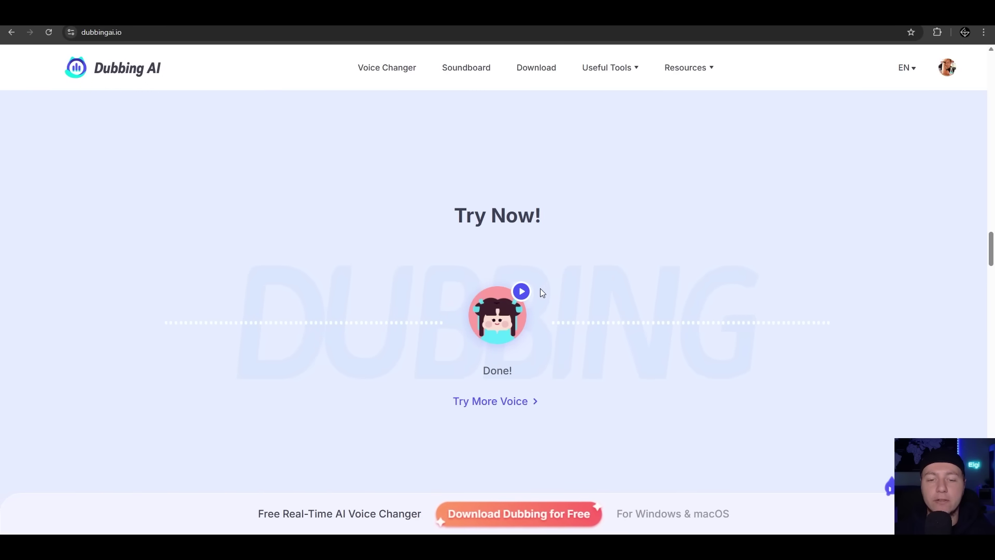
{"action": "left_click", "coordinate": [527, 293]}
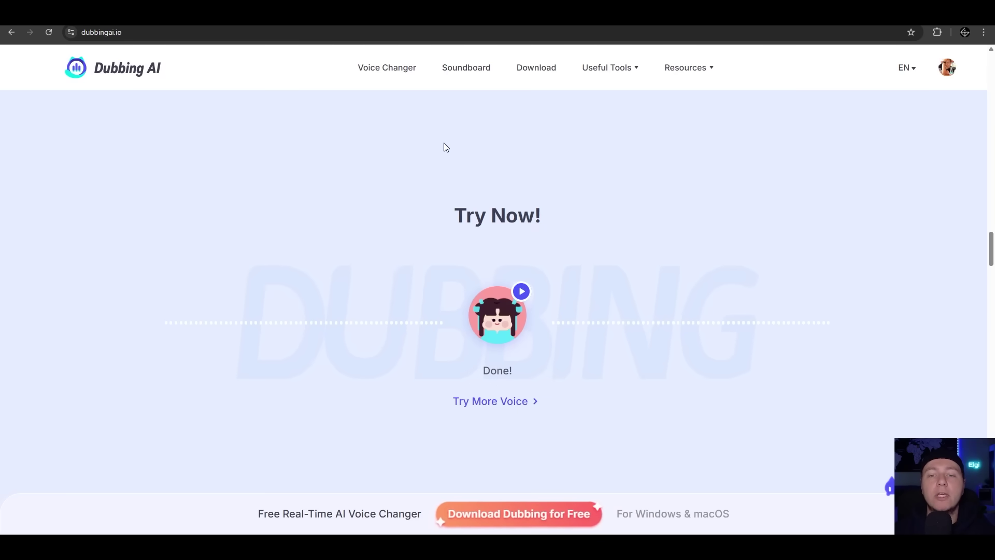
Step: Open the Download page and browse the Windows, iOS and Mac versions
{"action": "left_click", "coordinate": [539, 71]}
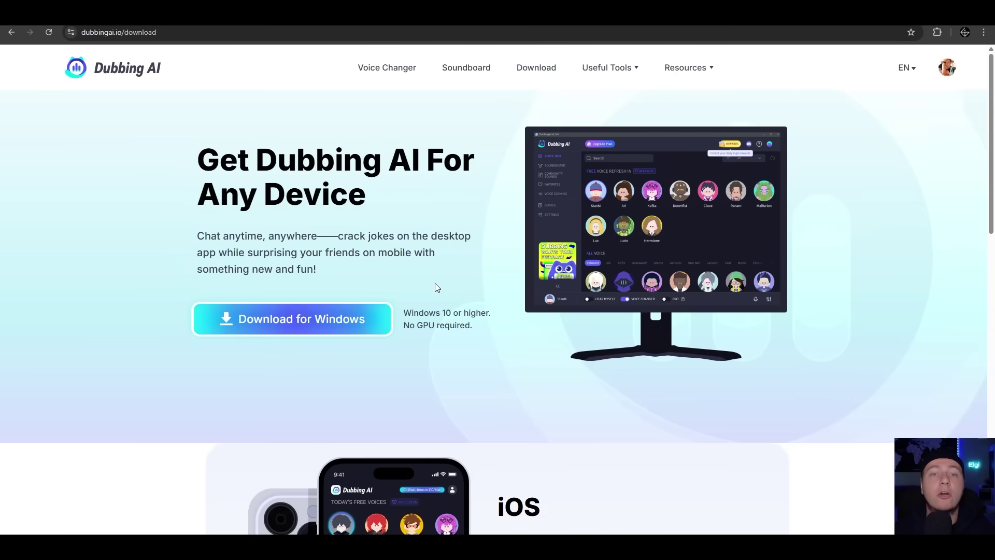
{"action": "scroll", "coordinate": [449, 291], "scroll_direction": "down", "scroll_amount": 15}
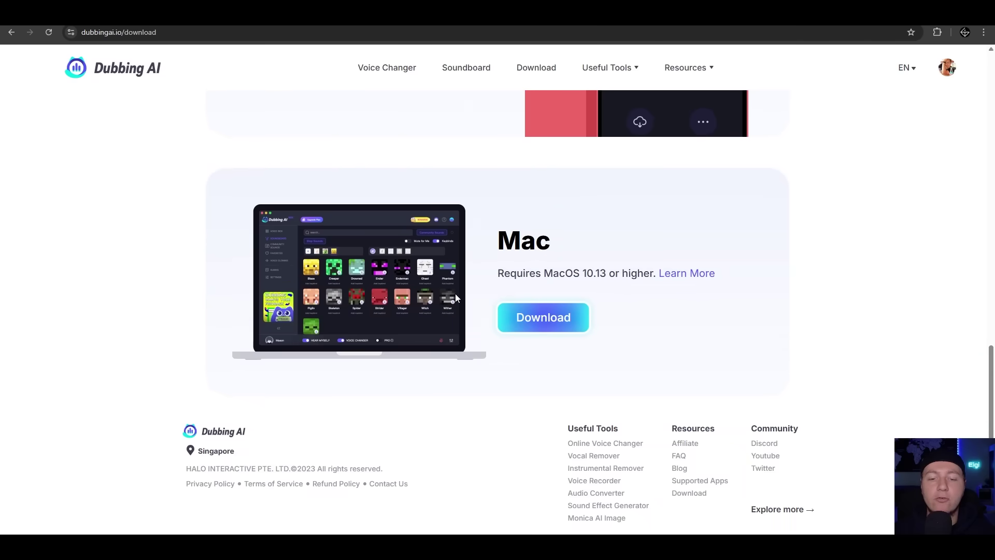
{"action": "key", "text": "Home"}
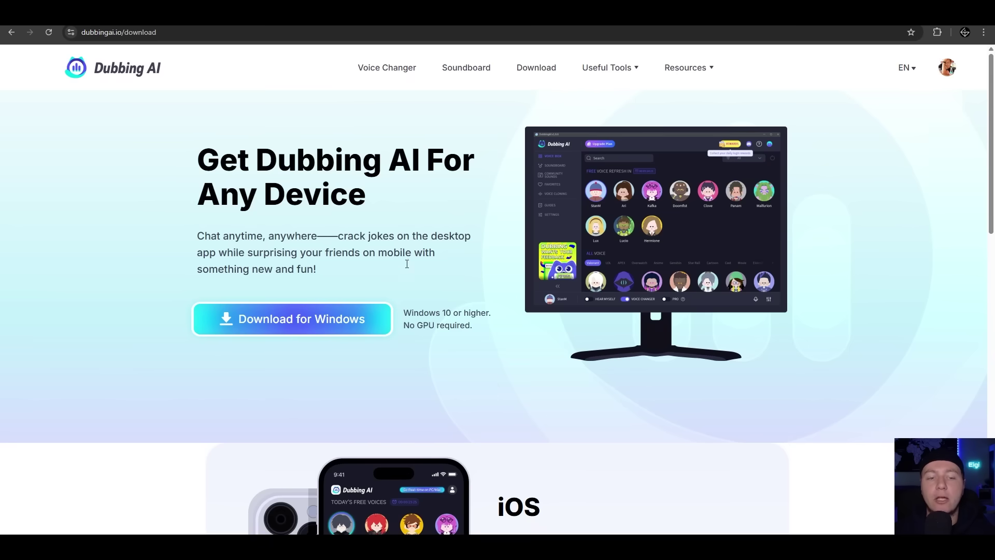
Step: Download the Windows installer and install Dubbing AI with a desktop shortcut, launching it afterward
{"action": "left_click", "coordinate": [354, 328]}
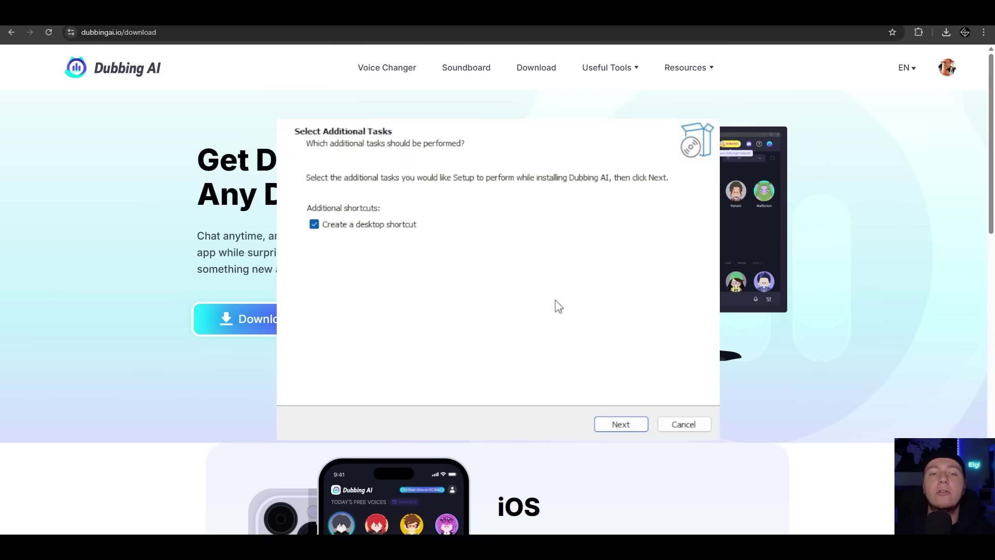
{"action": "left_click", "coordinate": [622, 422]}
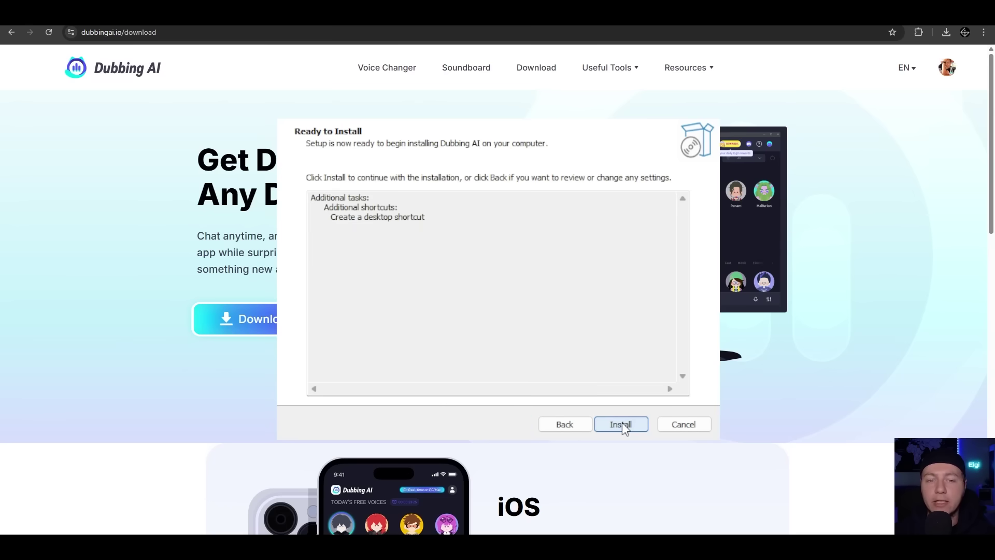
{"action": "left_click", "coordinate": [622, 422]}
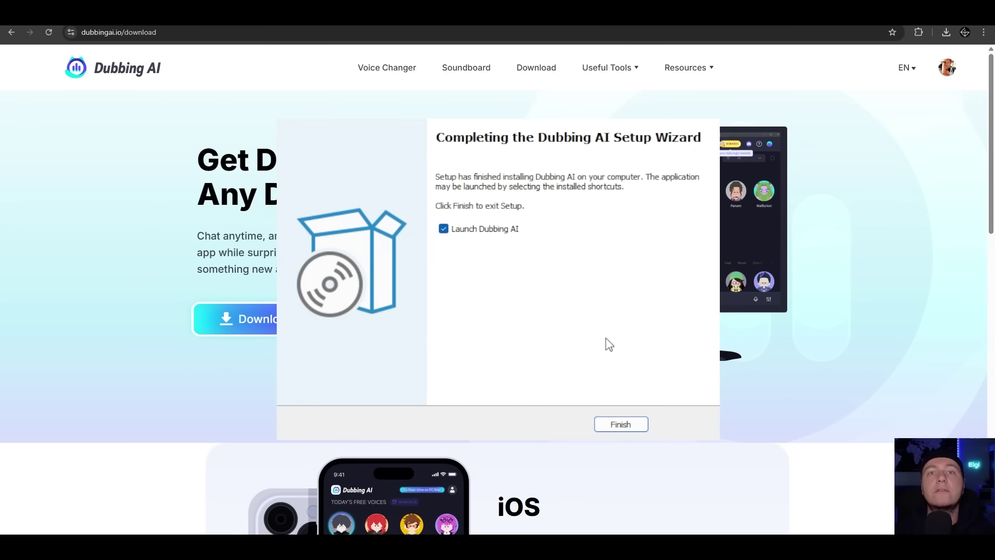
{"action": "left_click", "coordinate": [624, 424]}
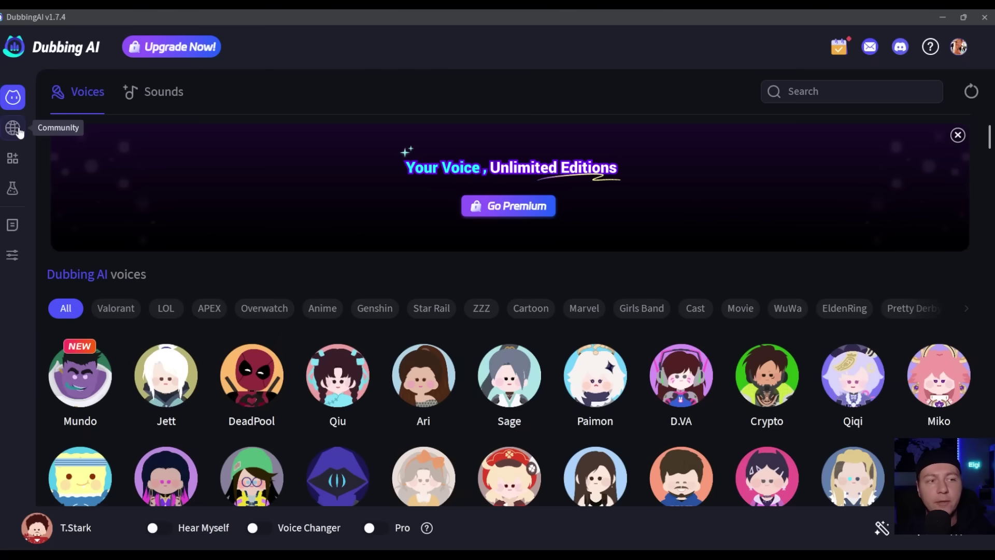
{"action": "left_click", "coordinate": [19, 133]}
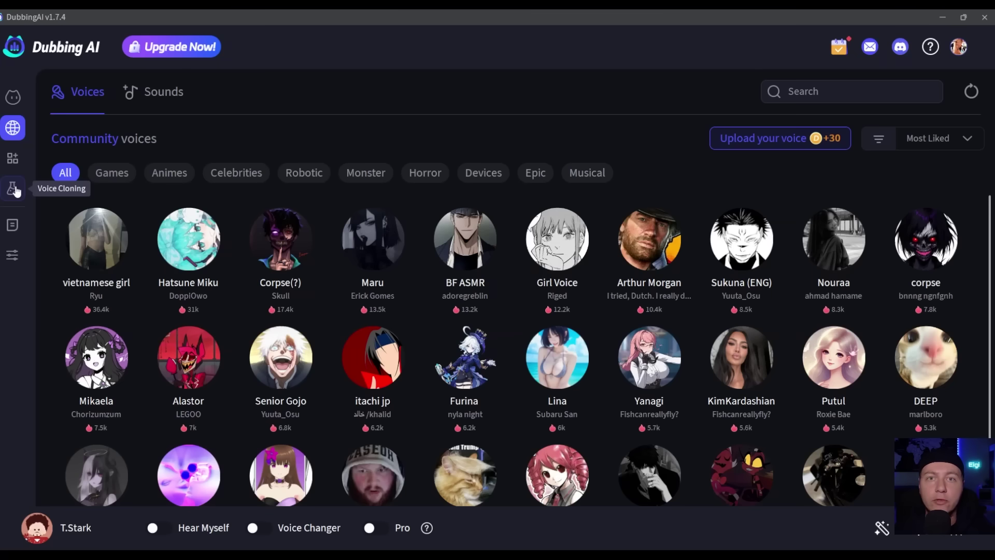
{"action": "left_click", "coordinate": [13, 225]}
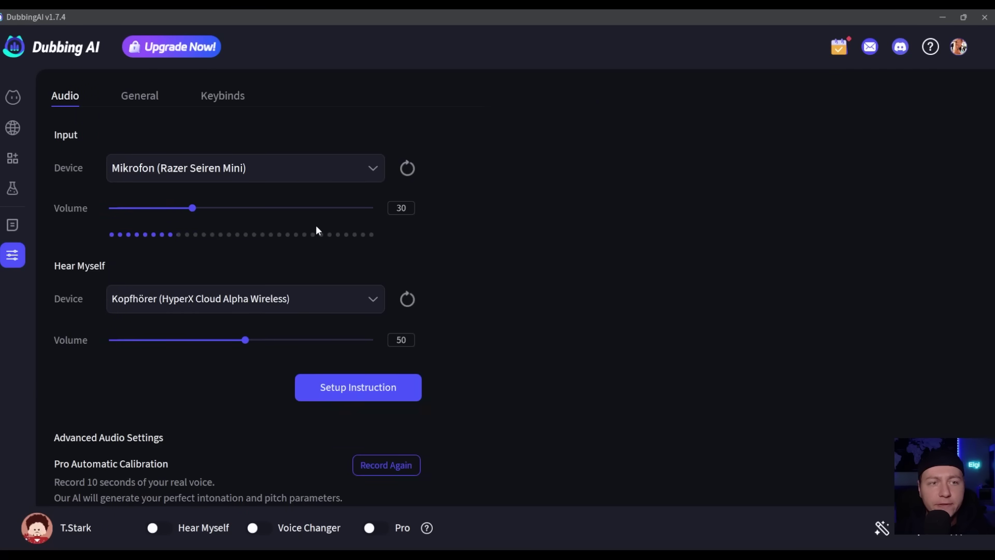
{"action": "left_click", "coordinate": [141, 98]}
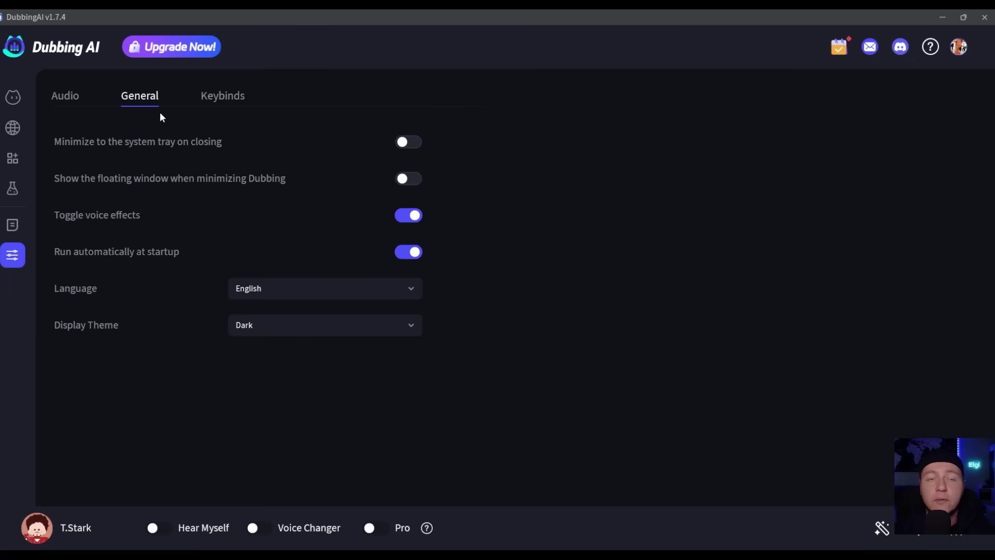
{"action": "left_click", "coordinate": [207, 101]}
{"action": "left_click", "coordinate": [12, 98]}
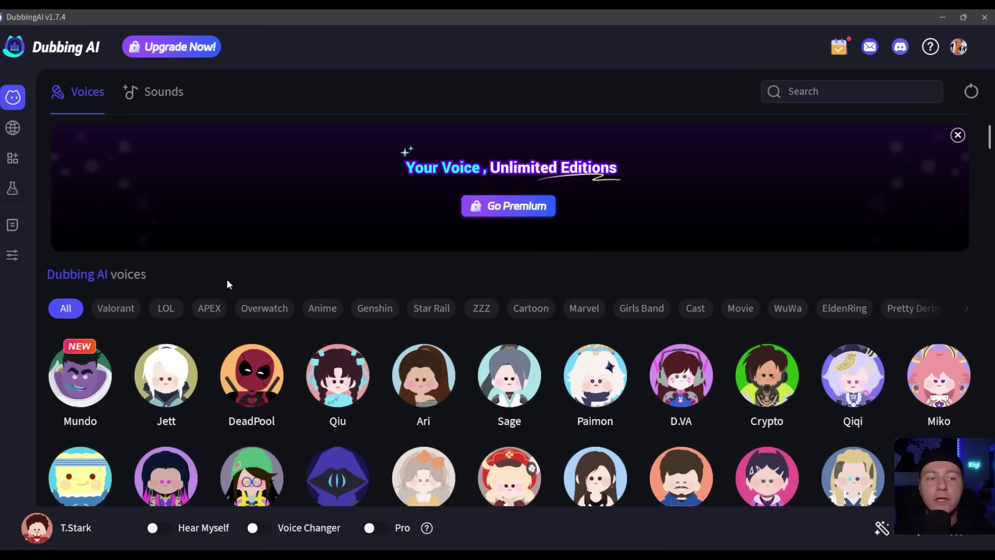
{"action": "mouse_move", "coordinate": [315, 323]}
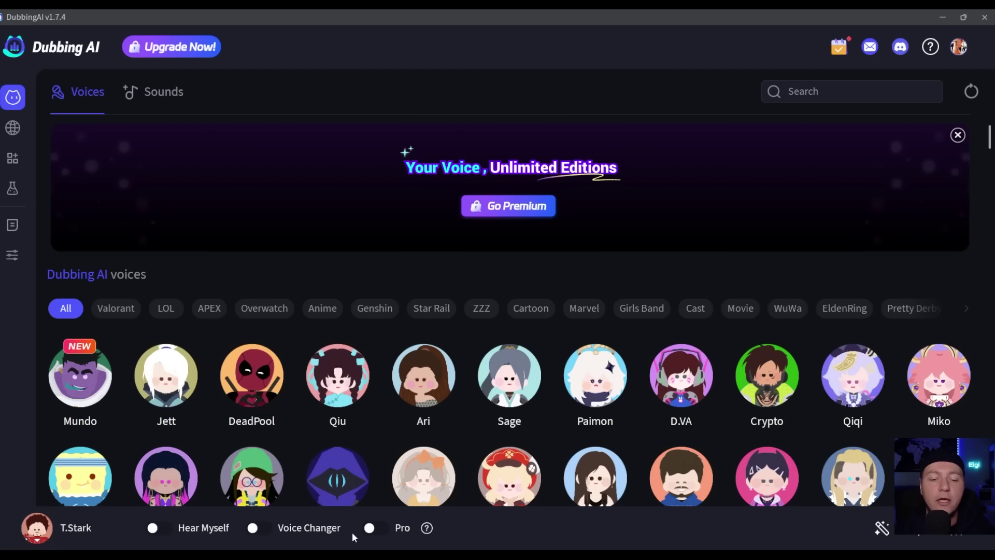
{"action": "mouse_move", "coordinate": [428, 531]}
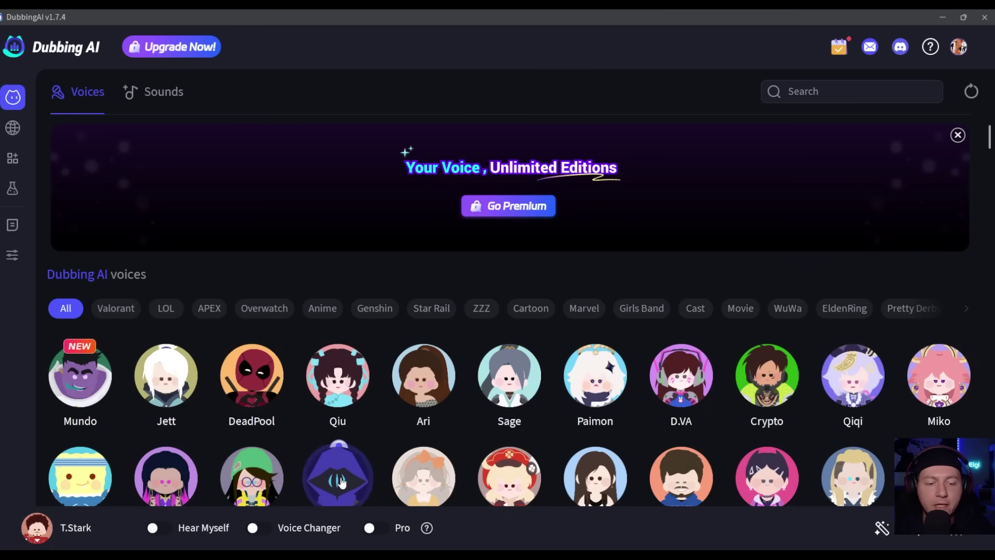
Step: Turn on Hear Myself, try the Sara voice, then switch the voice changer off
{"action": "left_click", "coordinate": [159, 529]}
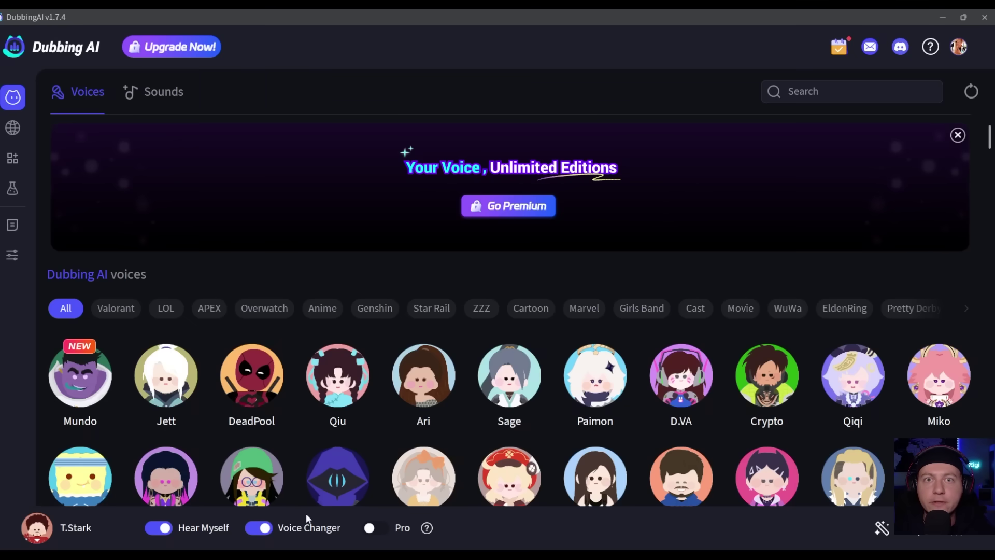
{"action": "scroll", "coordinate": [300, 429], "scroll_direction": "down", "scroll_amount": 5}
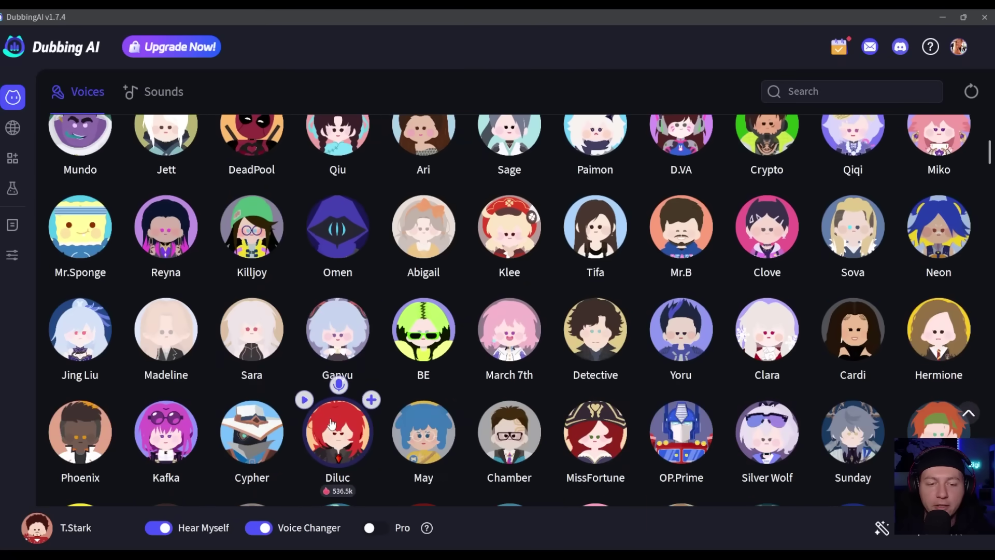
{"action": "left_click", "coordinate": [252, 327]}
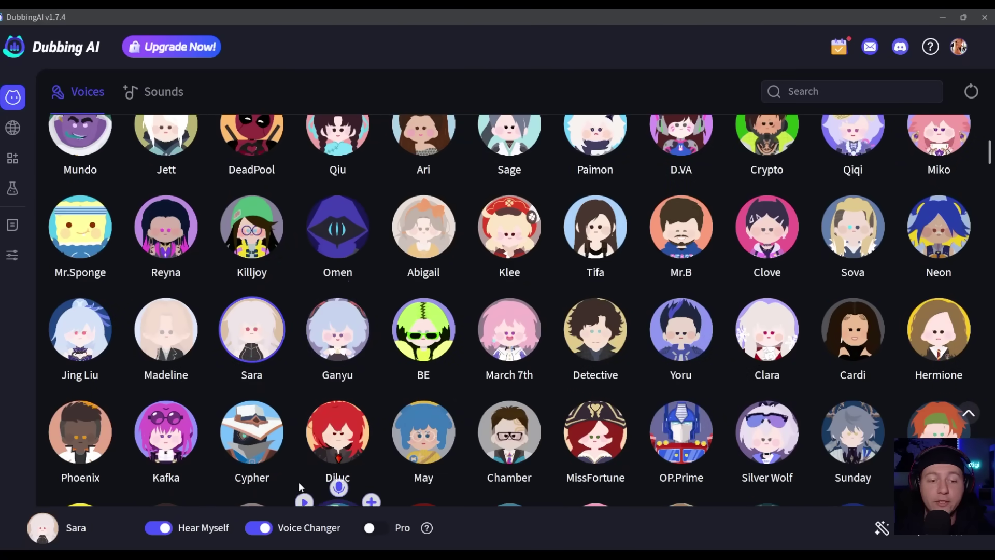
{"action": "left_click", "coordinate": [262, 527]}
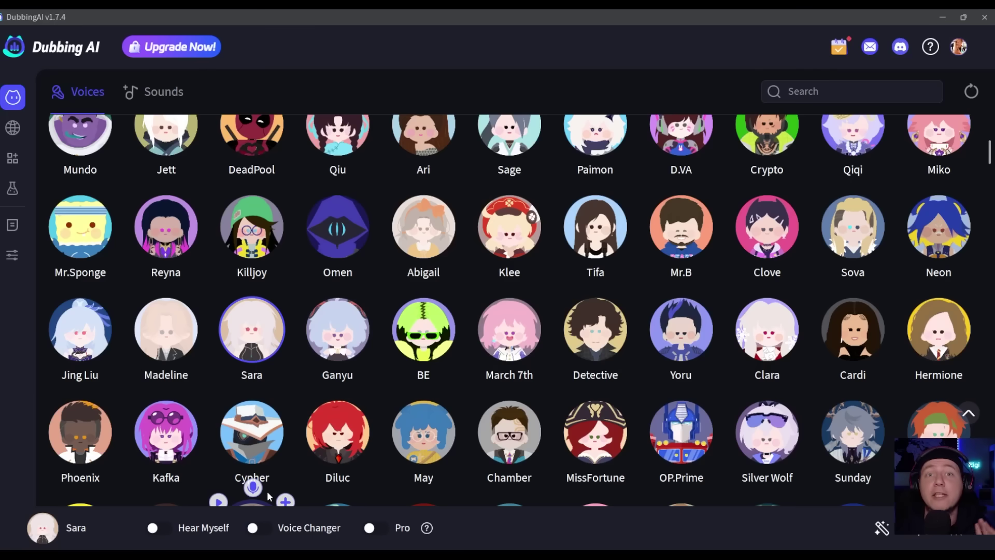
Step: Re-enable the voice changer and Hear Myself, then try the MissFortune and OP.Prime voices
{"action": "left_click", "coordinate": [258, 529]}
{"action": "left_click", "coordinate": [156, 528]}
{"action": "mouse_move", "coordinate": [596, 440]}
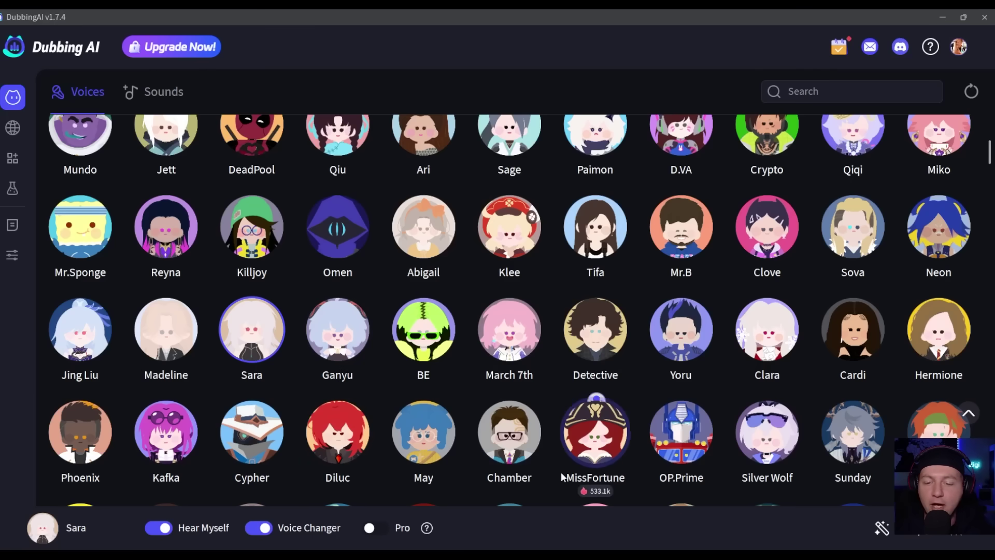
{"action": "left_click", "coordinate": [602, 441]}
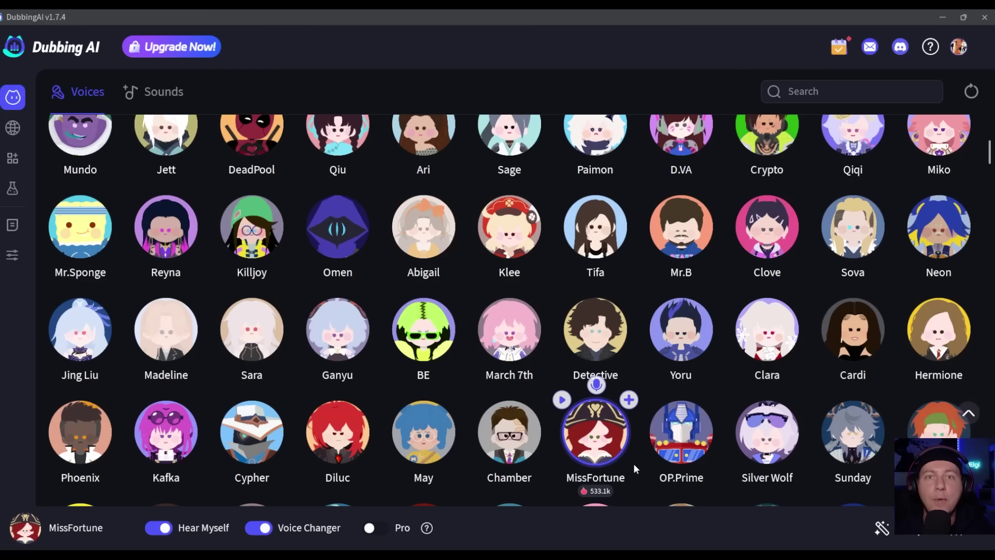
{"action": "left_click", "coordinate": [683, 438]}
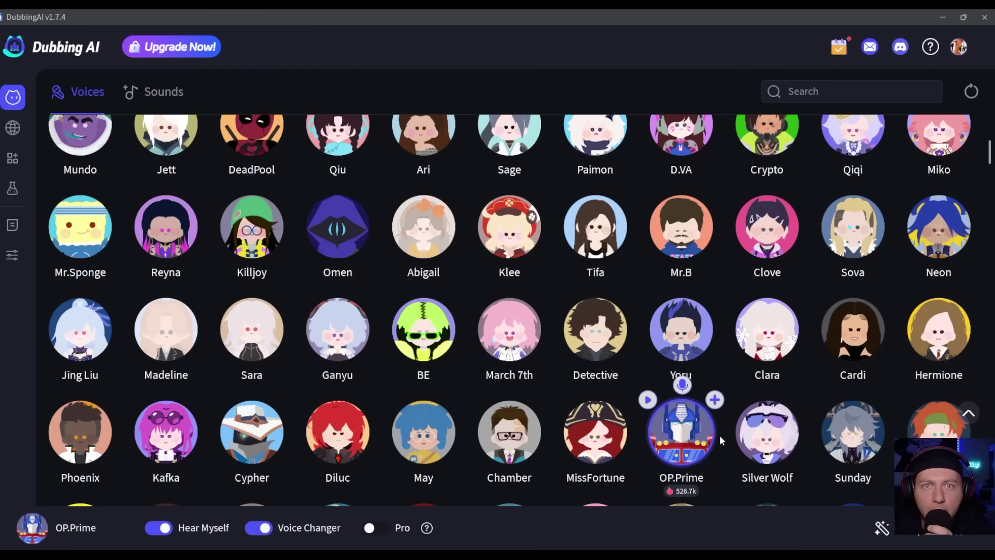
Step: Alternate between the MissFortune and OP.Prime voices to compare them
{"action": "scroll", "coordinate": [719, 439], "scroll_direction": "down", "scroll_amount": 2}
{"action": "left_click", "coordinate": [636, 369]}
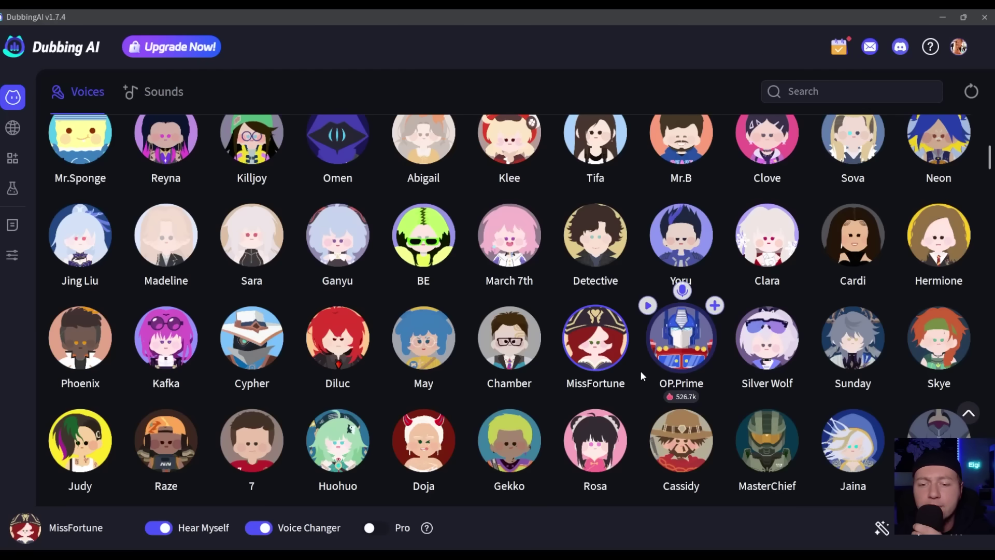
{"action": "left_click", "coordinate": [640, 371]}
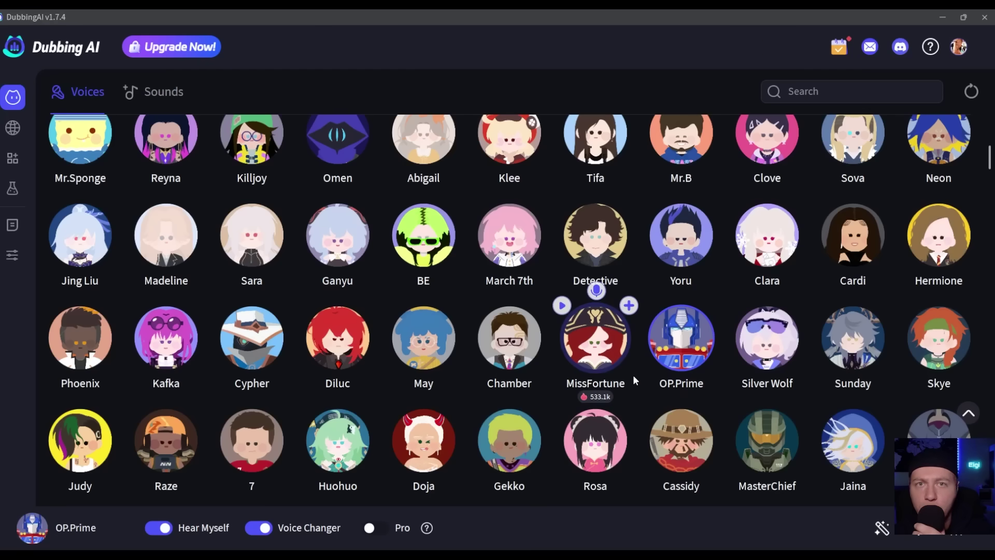
{"action": "left_click", "coordinate": [635, 373]}
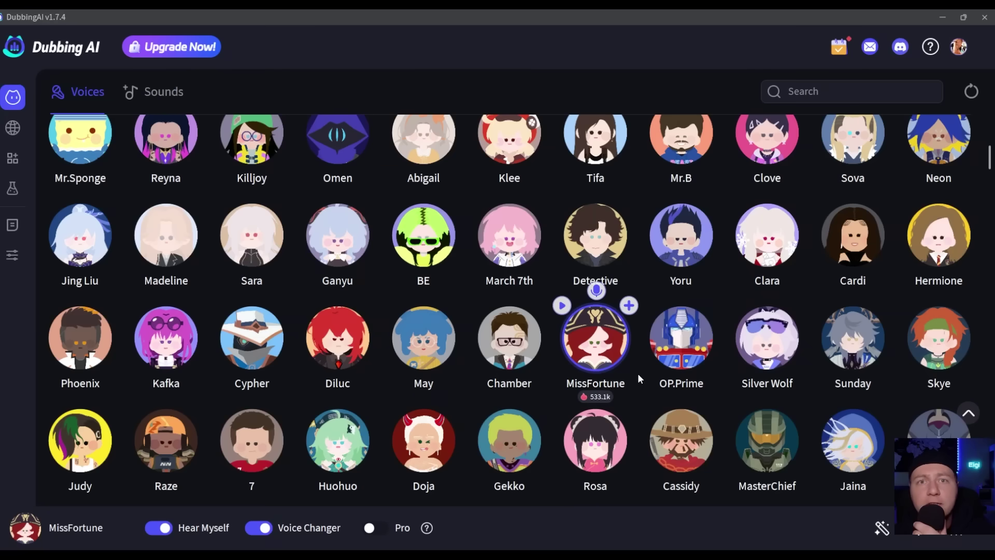
{"action": "left_click", "coordinate": [638, 373]}
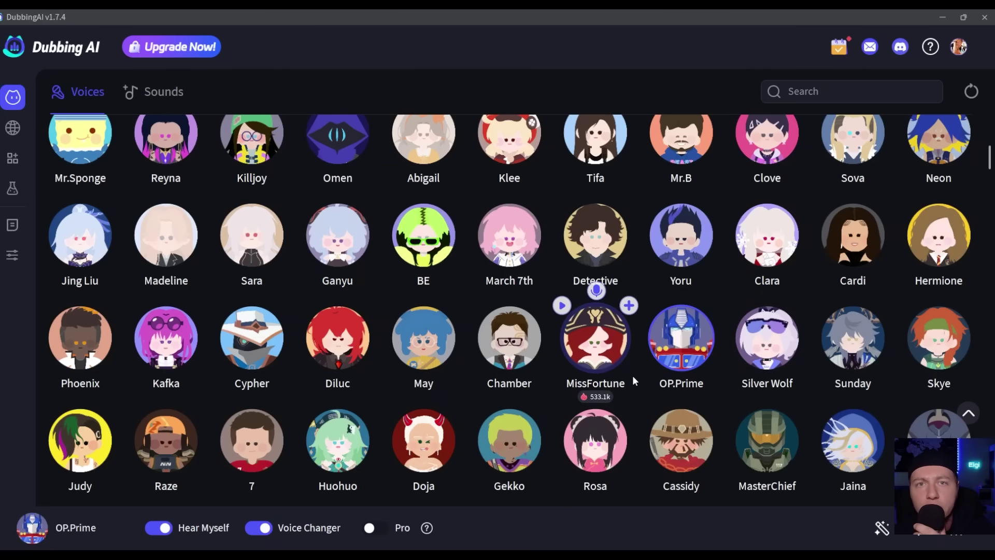
{"action": "left_click", "coordinate": [622, 372]}
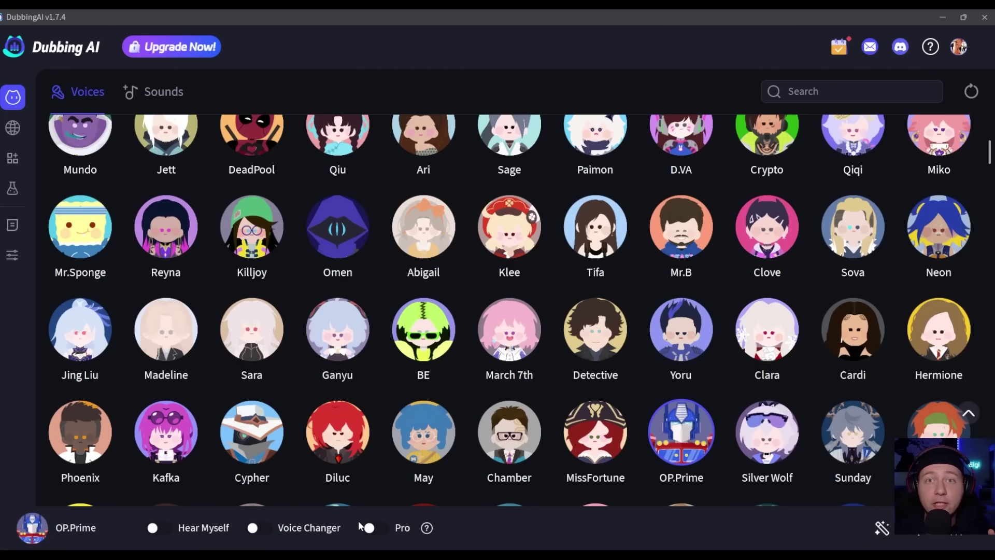
Step: Open the Sounds library and preview the Ring Buzz and Door Closing sounds
{"action": "scroll", "coordinate": [322, 259], "scroll_direction": "up", "scroll_amount": 5}
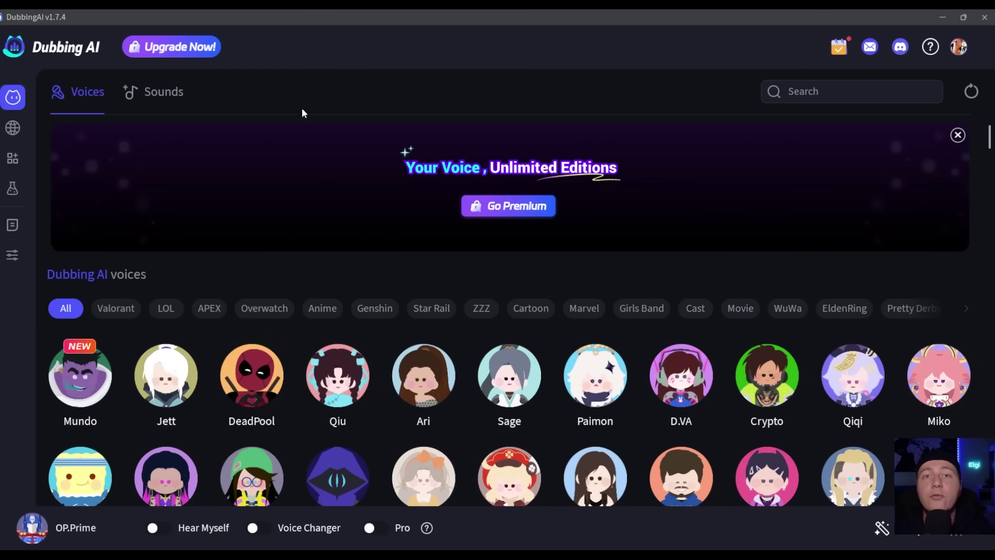
{"action": "left_click", "coordinate": [168, 98]}
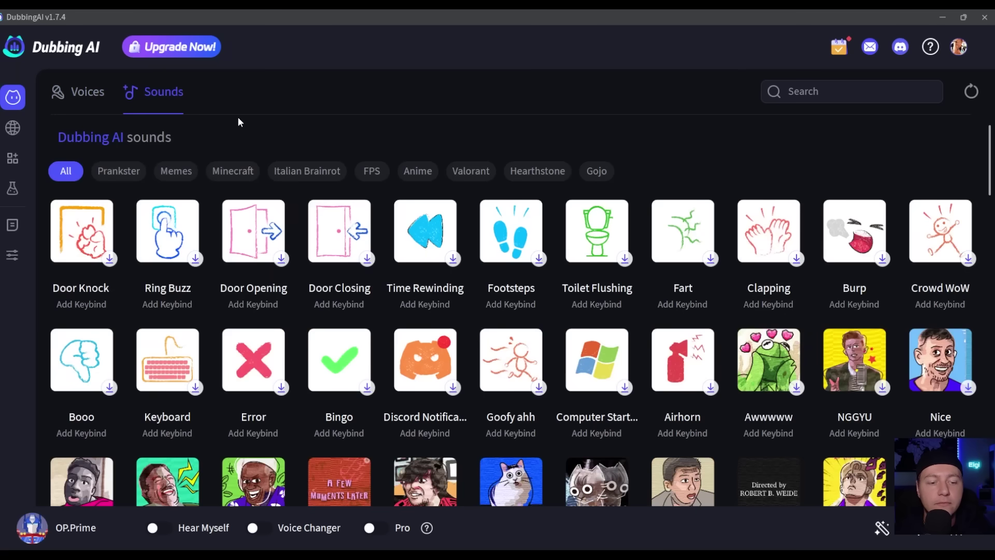
{"action": "left_click", "coordinate": [180, 234]}
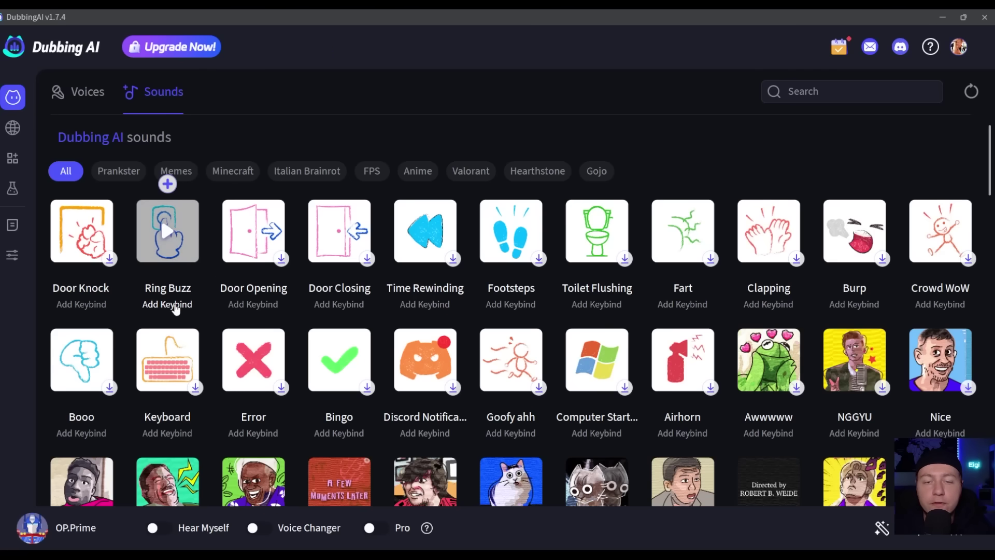
{"action": "left_click", "coordinate": [340, 231]}
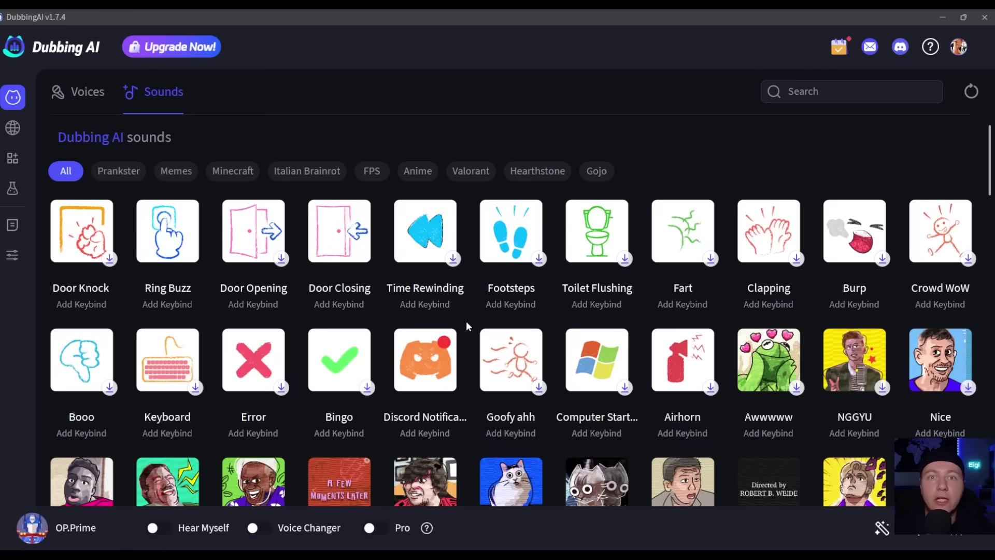